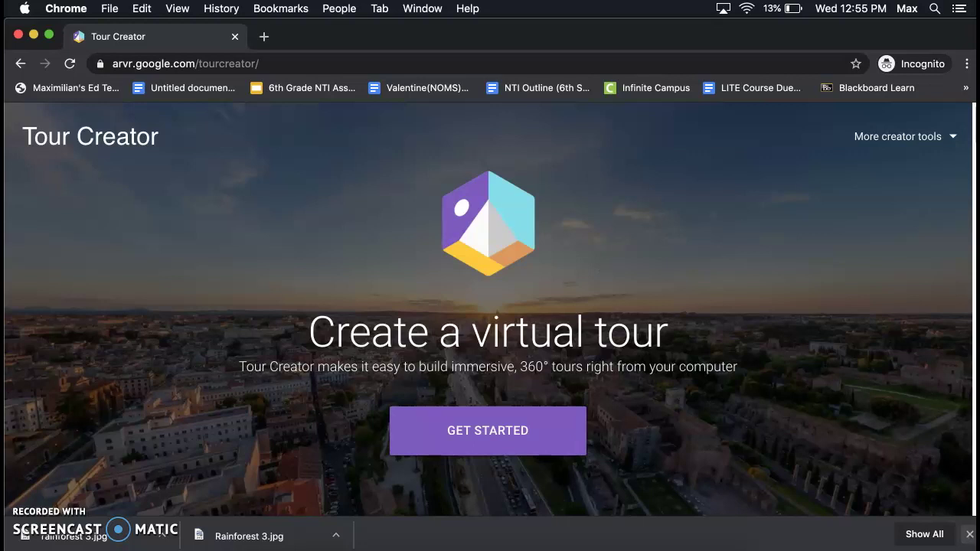
# Step: Enter the tour creator and open the Information on Rainforests scene of the Rainforest Ecosystem tour
pyautogui.click(484, 433)
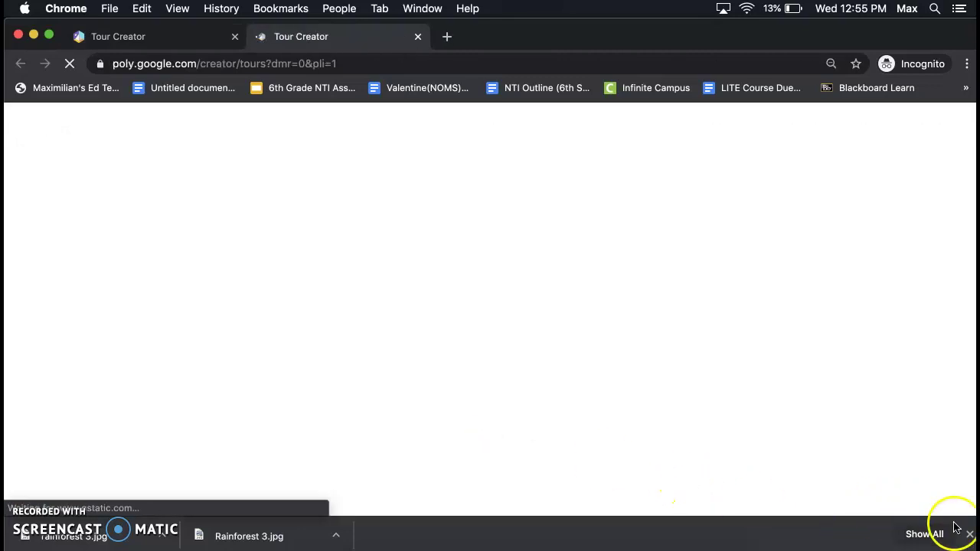
pyautogui.click(969, 534)
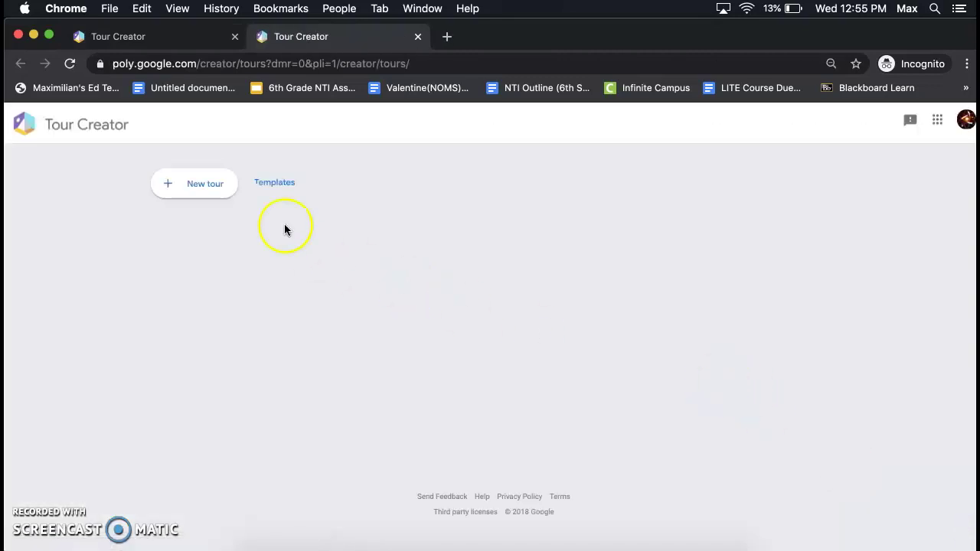
pyautogui.click(187, 183)
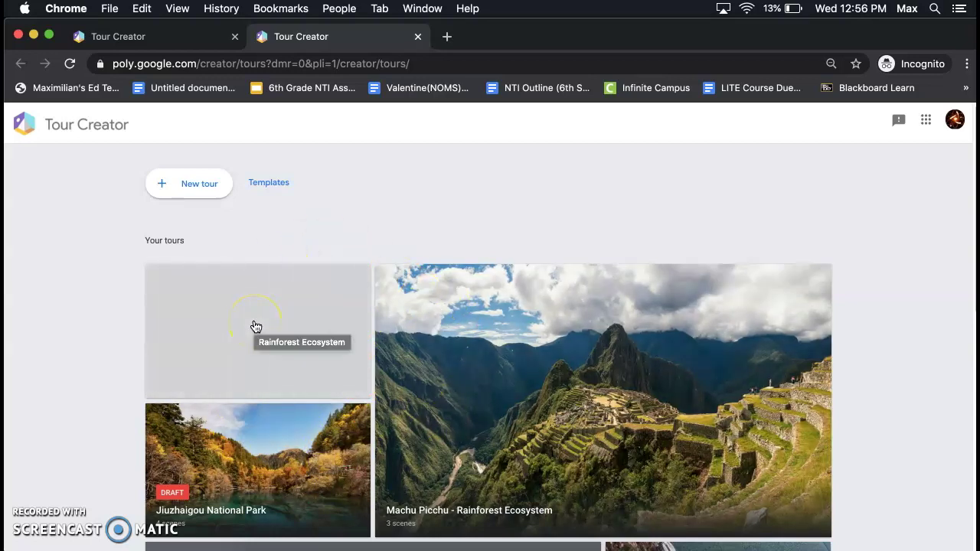
pyautogui.click(256, 326)
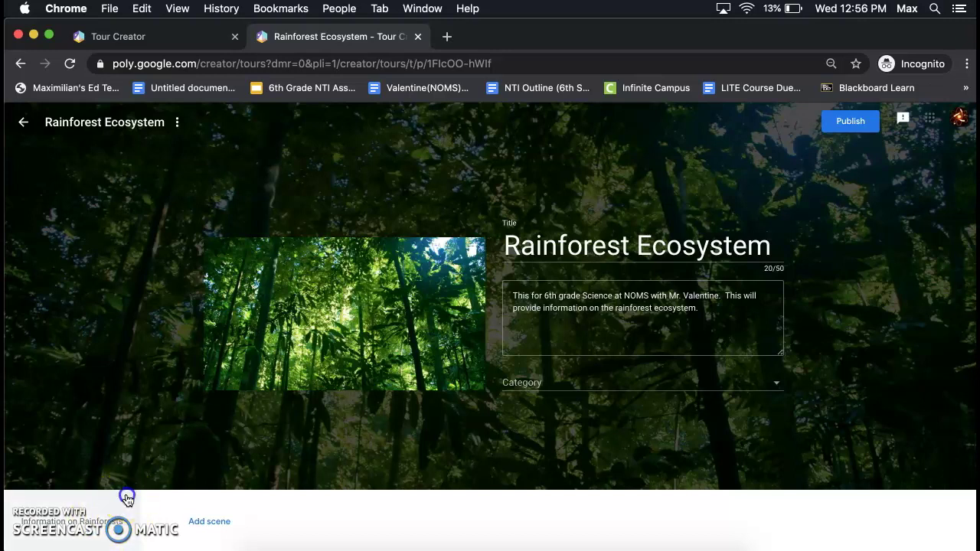
pyautogui.click(126, 499)
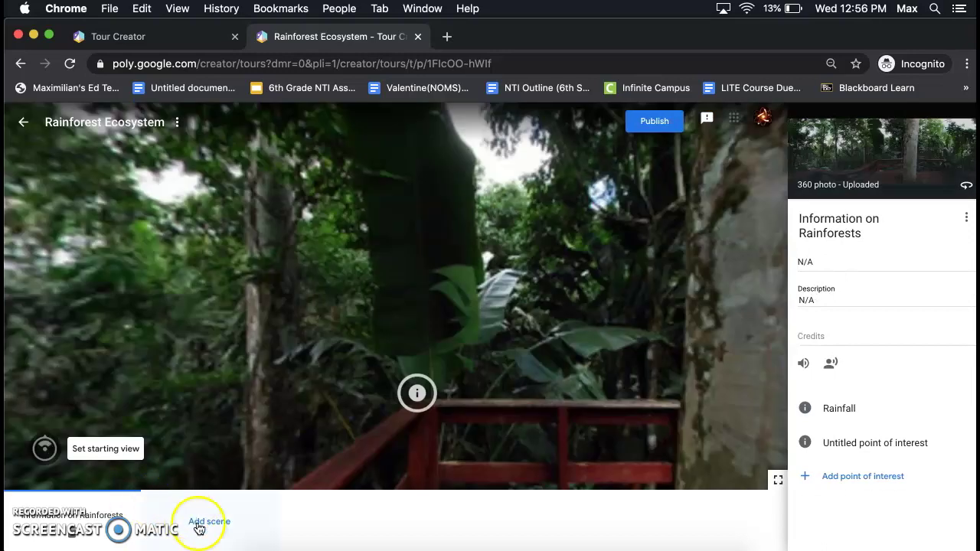
# Step: Add a new scene to the tour by uploading the 360° image Rainforest 3.jpg from the Desktop
pyautogui.click(209, 522)
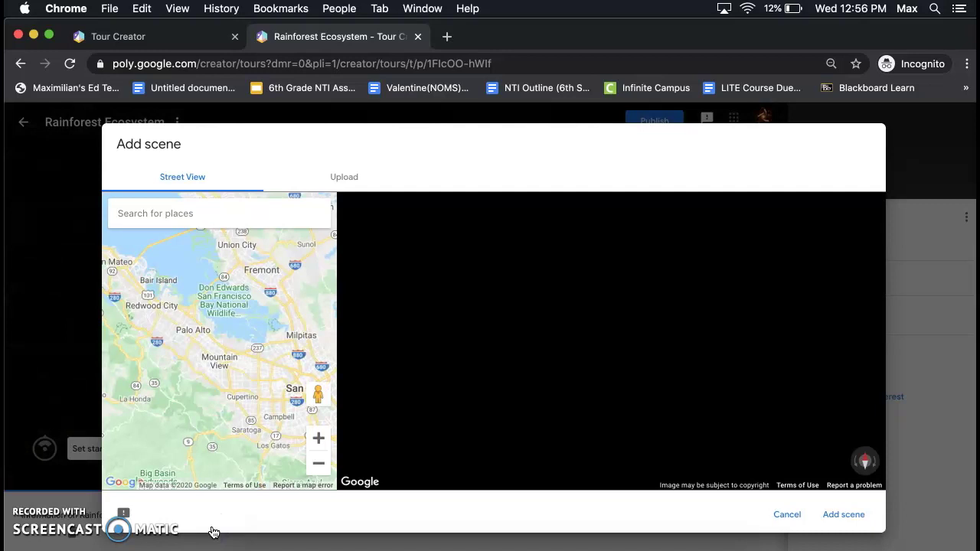
pyautogui.click(343, 175)
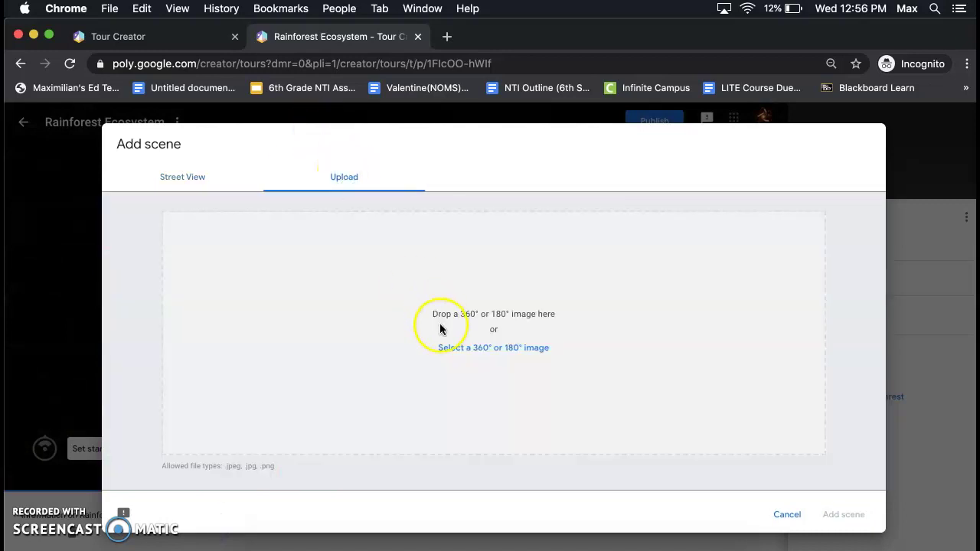
pyautogui.click(450, 347)
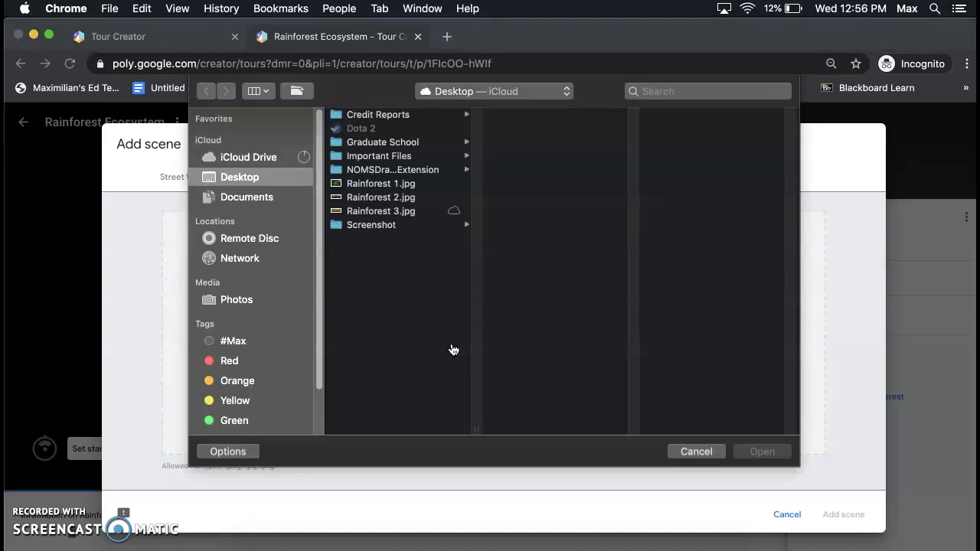
pyautogui.click(378, 209)
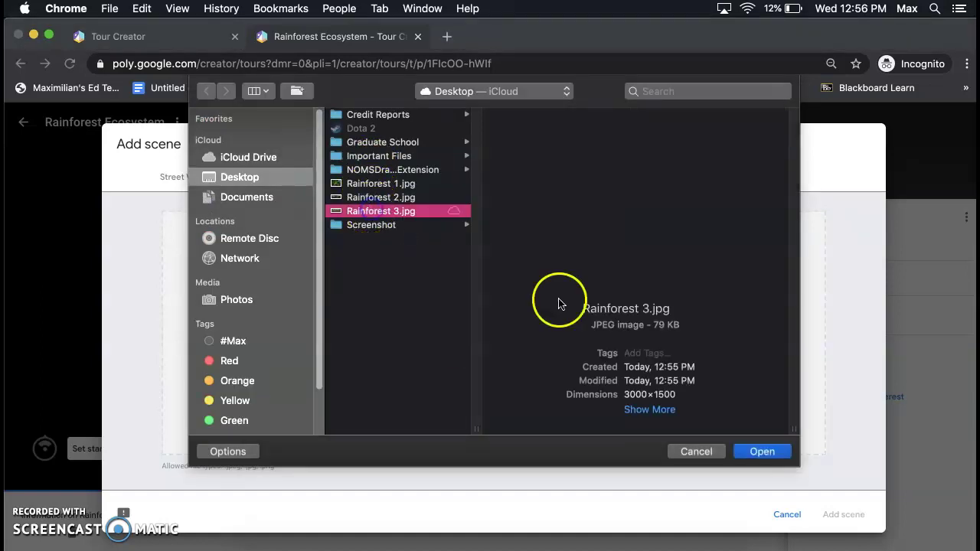
pyautogui.click(761, 452)
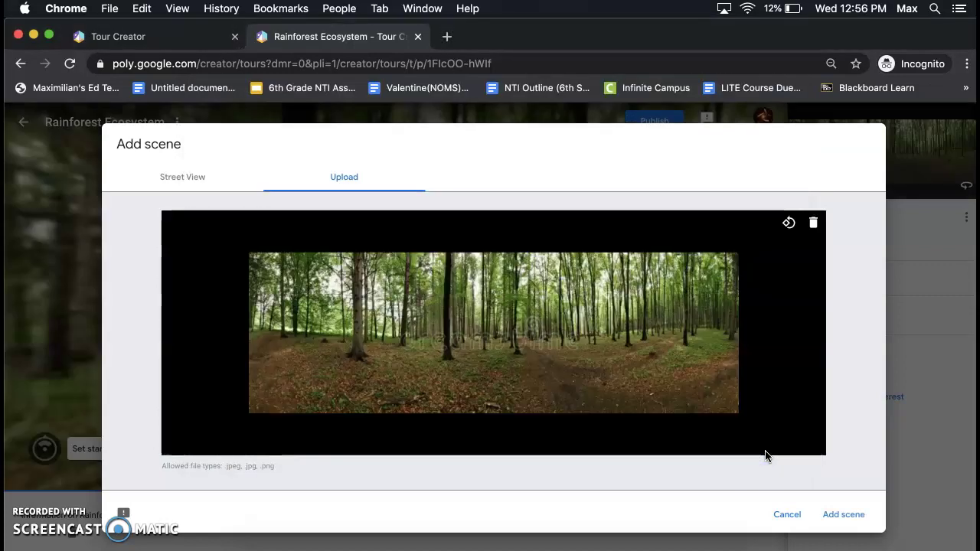
pyautogui.click(838, 517)
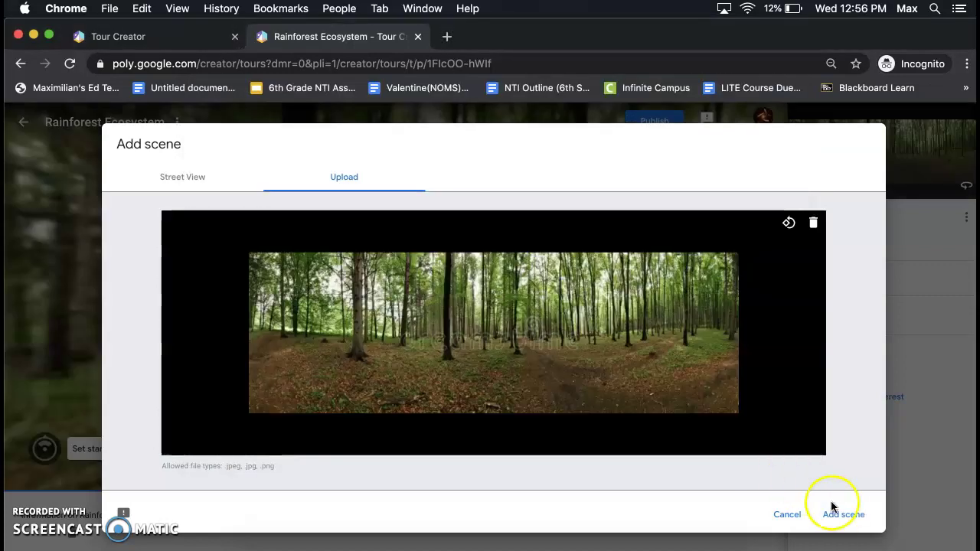
pyautogui.click(837, 518)
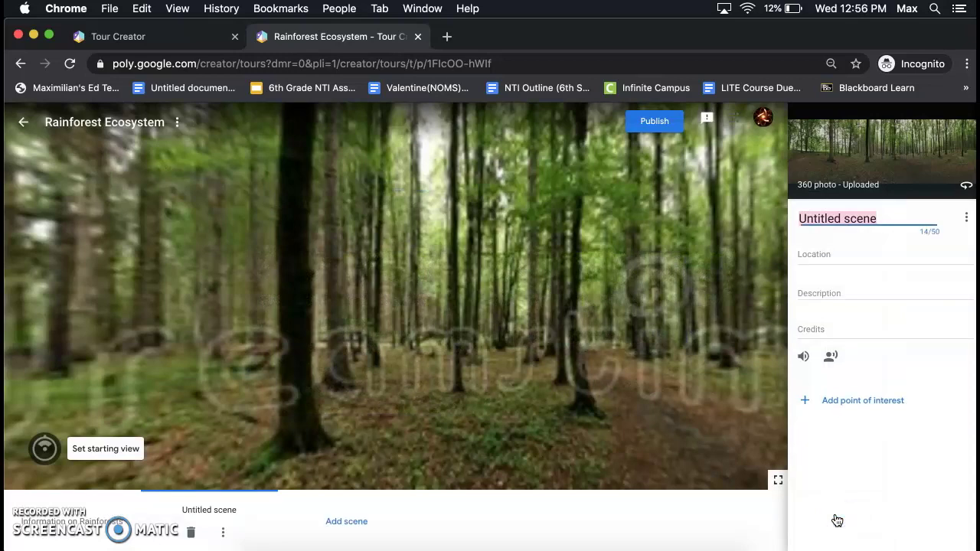
# Step: Title the new scene Biodiversity and enter N/a for both its location and description
pyautogui.moveTo(548, 347); pyautogui.dragTo(651, 332)
pyautogui.moveTo(542, 303)
pyautogui.mouseDown()
pyautogui.moveTo(630, 324)
pyautogui.moveTo(569, 350)
pyautogui.moveTo(600, 365)
pyautogui.moveTo(680, 316)
pyautogui.mouseUp()
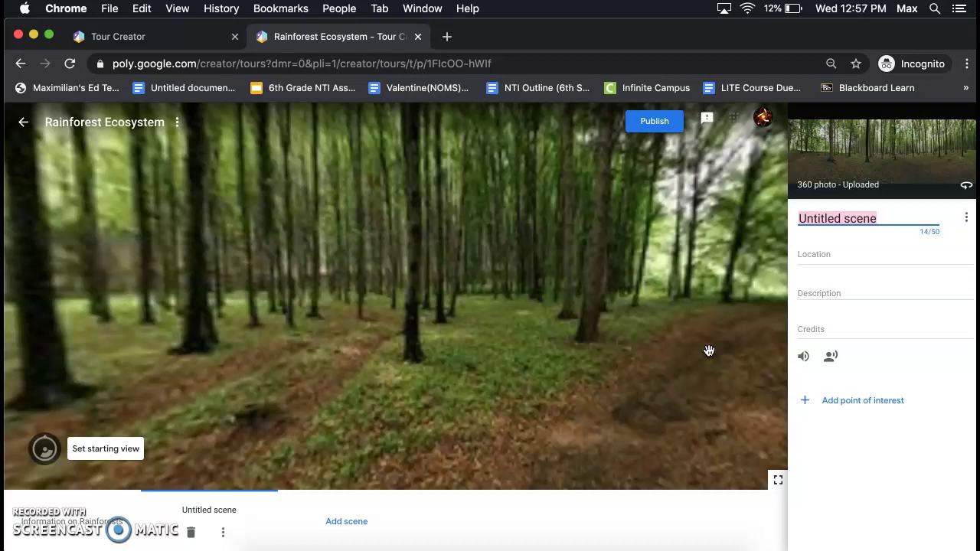
pyautogui.write('Biodiversity')
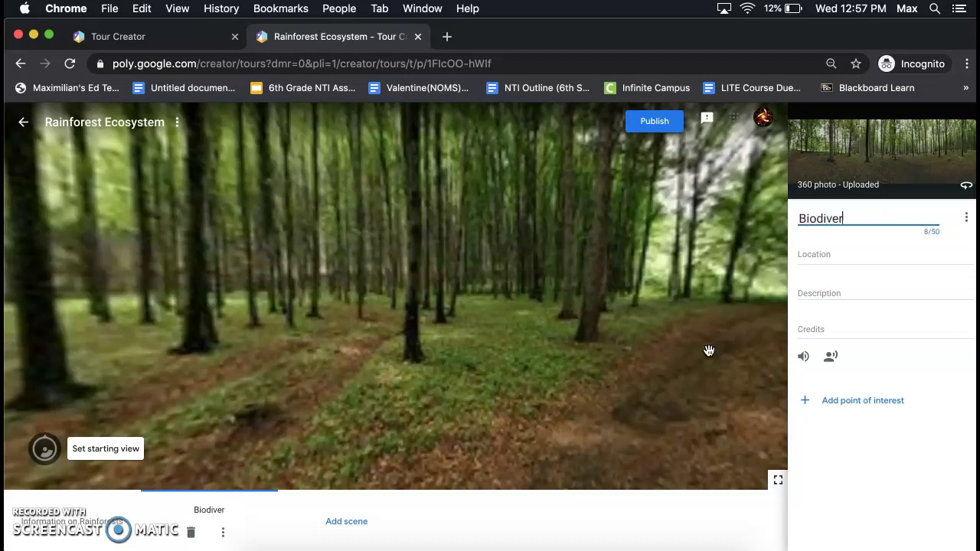
pyautogui.click(852, 242)
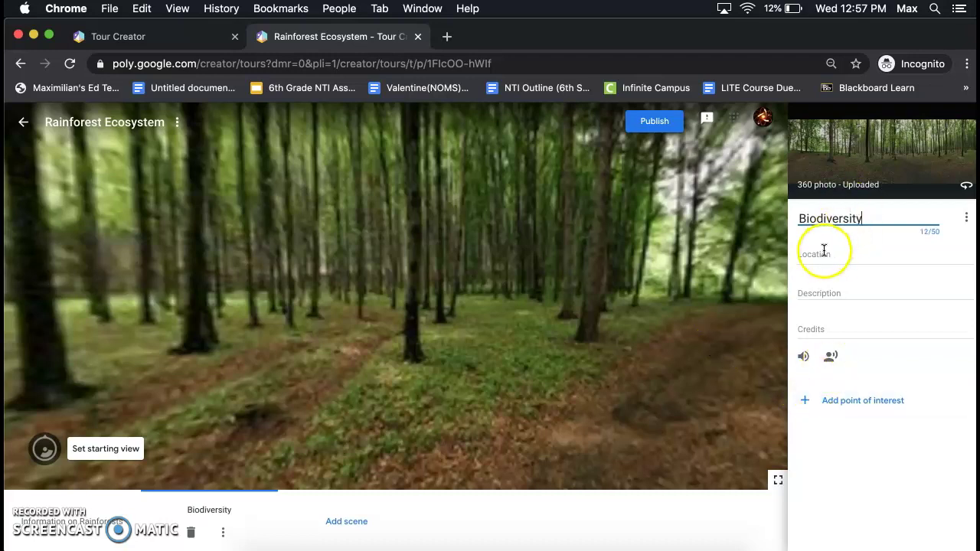
pyautogui.click(822, 255)
pyautogui.write('N/a')
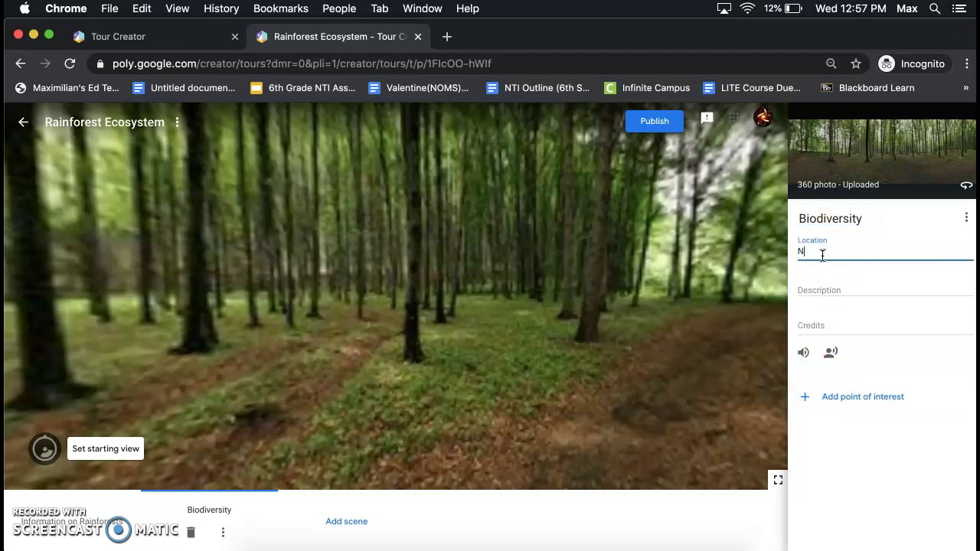
pyautogui.click(816, 284)
pyautogui.write('N/a')
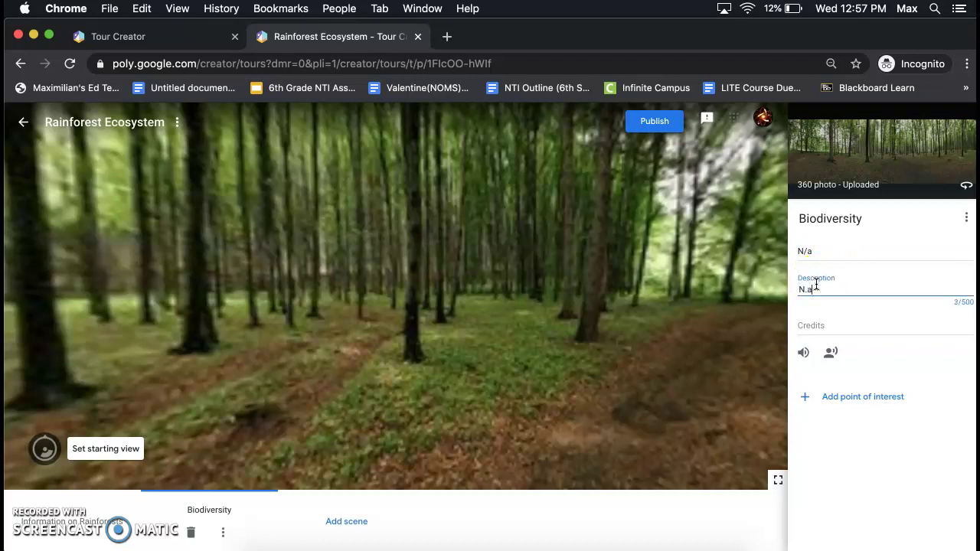
pyautogui.write('a')
# Step: Add a point of interest titled Jaguar with the description "The jaguar lives in the rainforest."
pyautogui.click(832, 397)
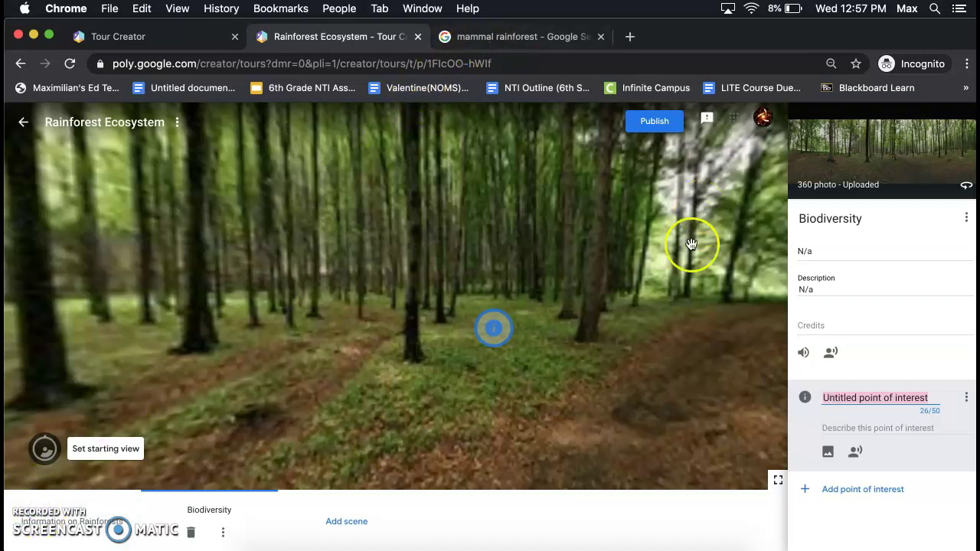
pyautogui.write('Jaguar')
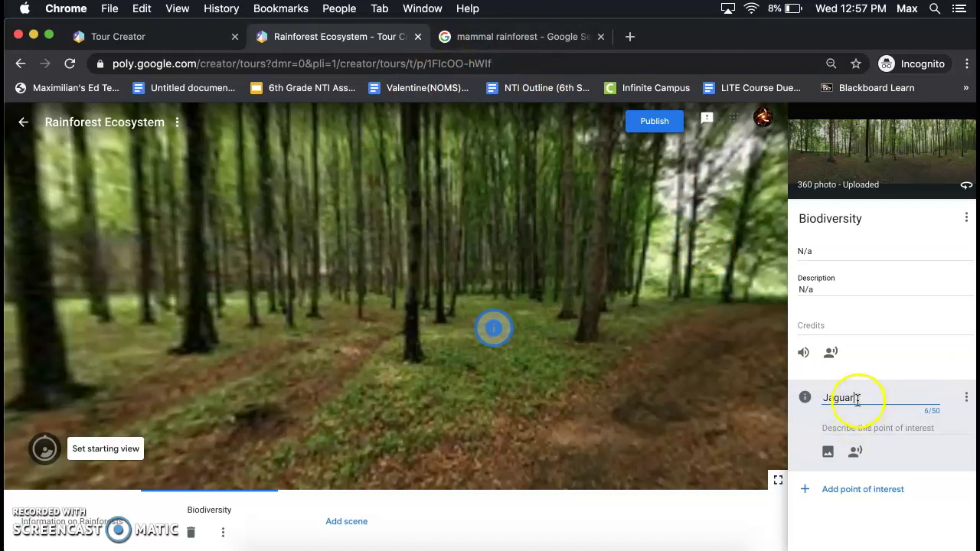
pyautogui.click(848, 426)
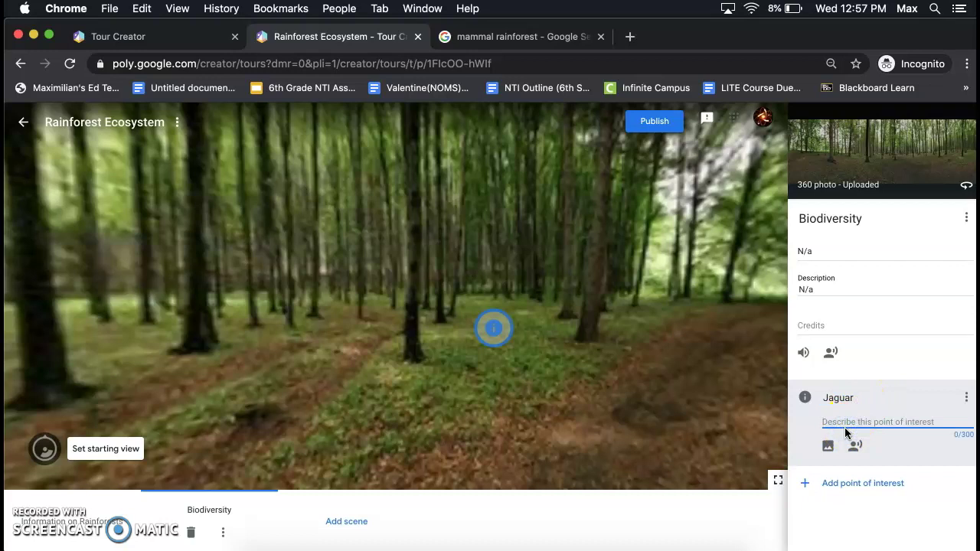
pyautogui.write('T')
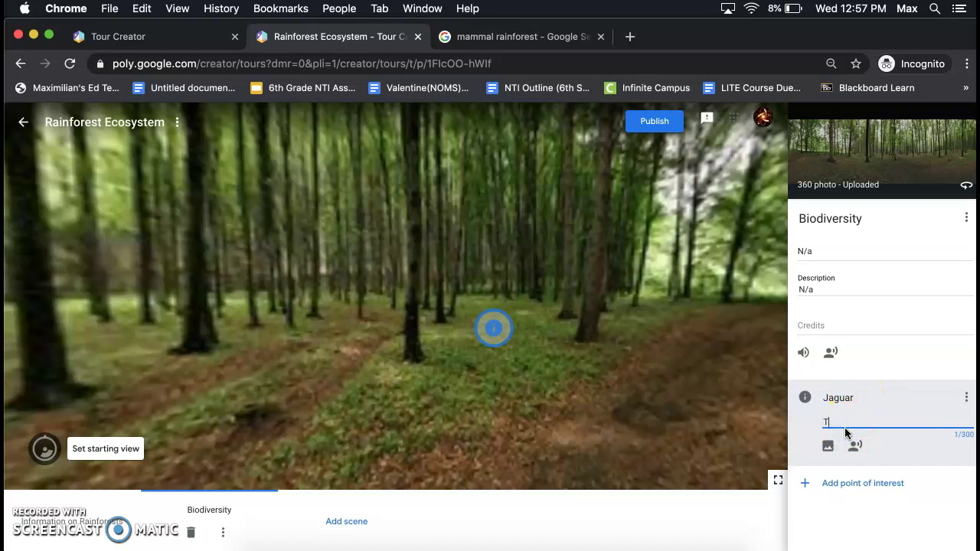
pyautogui.write('he ja')
pyautogui.press('BackSpace')
pyautogui.write('jaguar lives in the rainforest.')
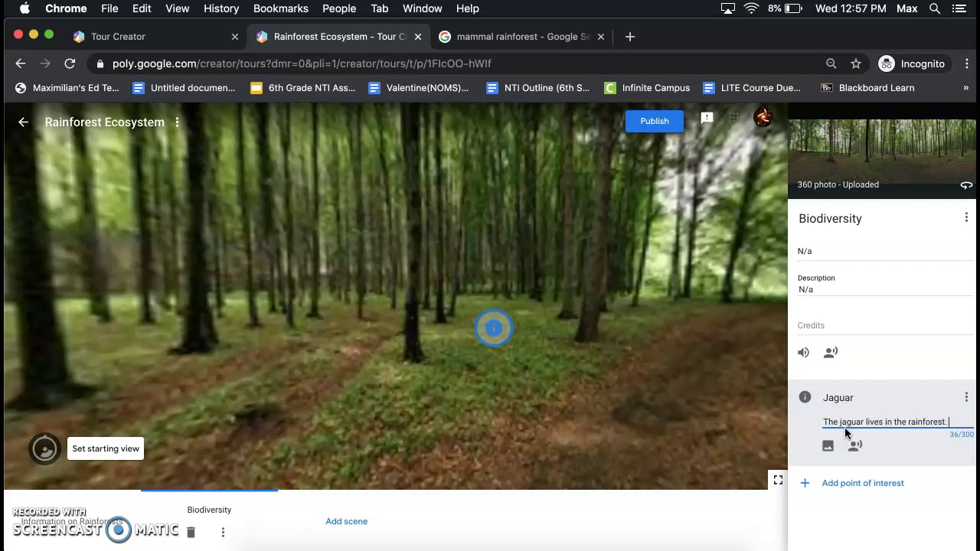
# Step: Extend the Jaguar description with the sentence "This cat is one of the larger mammals that reside here."
pyautogui.click(48, 473)
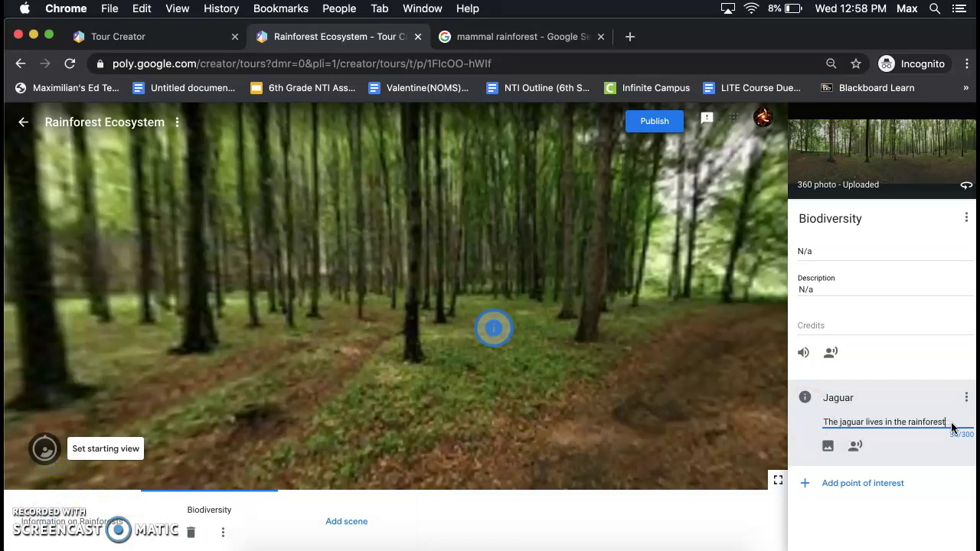
pyautogui.write('t. Thi')
pyautogui.write('s d')
pyautogui.write('at is one of the l')
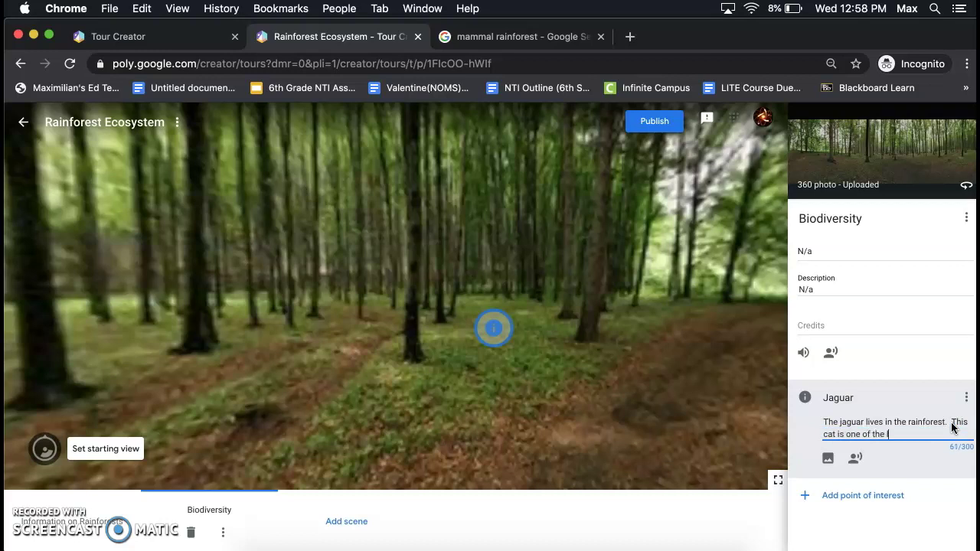
pyautogui.write('arger mamall')
pyautogui.press('BackSpace')
pyautogui.press('BackSpace')
pyautogui.press('BackSpace')
pyautogui.write('mals that ')
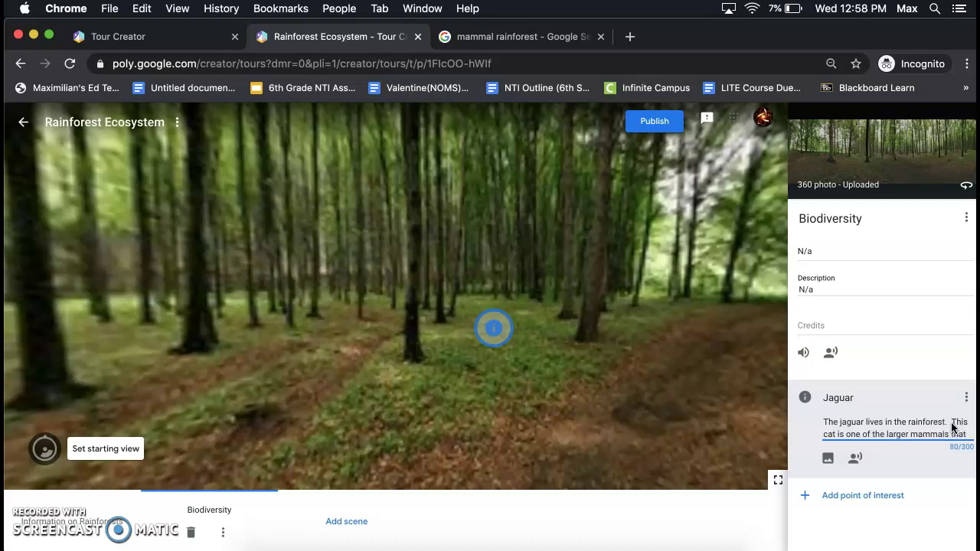
pyautogui.write('reside')
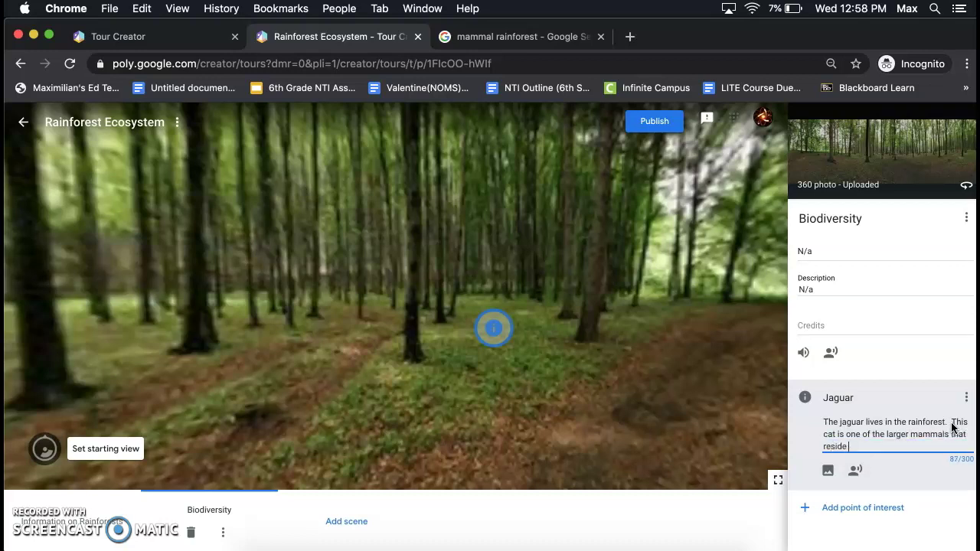
pyautogui.write(' here.')
# Step: Reposition the Jaguar marker in the scene and add jaguar.jpg from the Desktop as its image overlay
pyautogui.moveTo(494, 328)
pyautogui.mouseDown()
pyautogui.moveTo(512, 291)
pyautogui.moveTo(572, 275)
pyautogui.moveTo(431, 243)
pyautogui.moveTo(413, 259)
pyautogui.mouseUp()
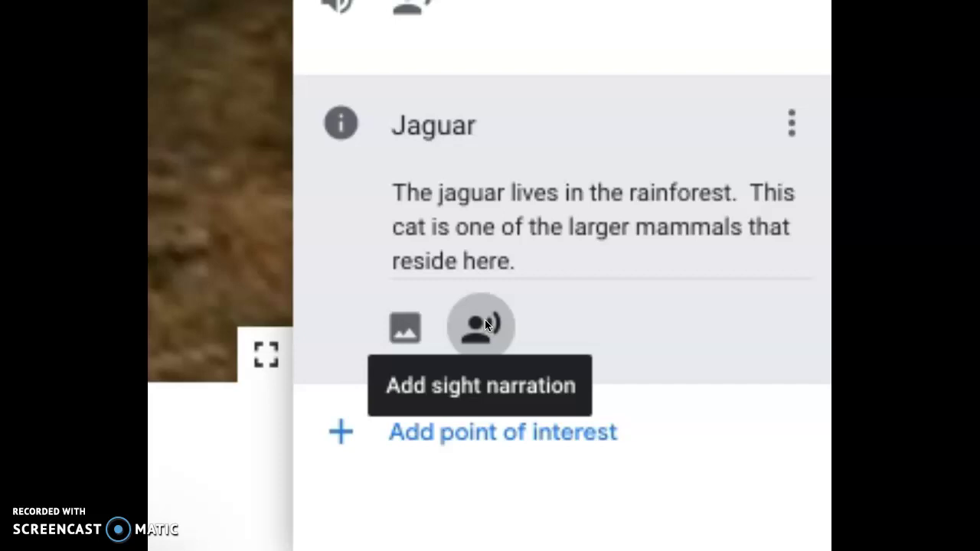
pyautogui.click(404, 328)
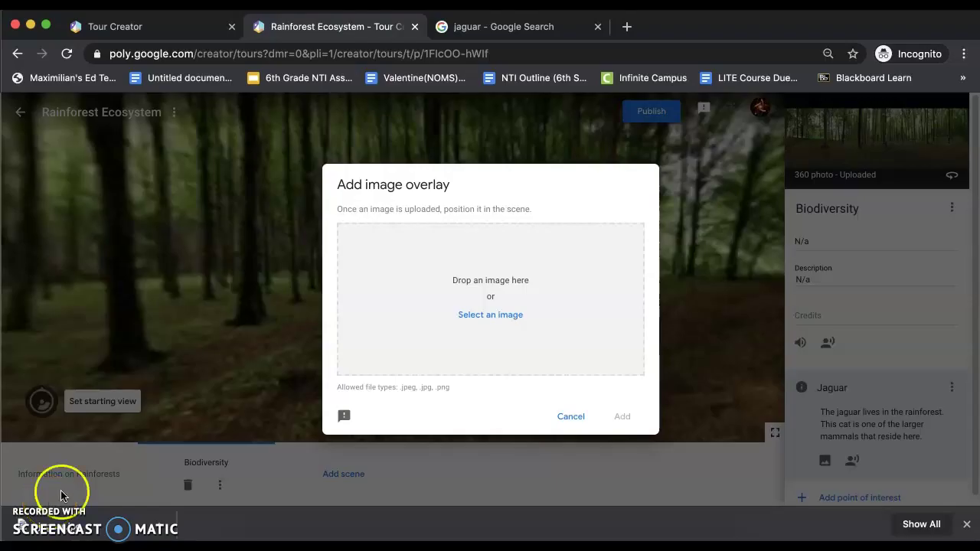
pyautogui.click(505, 312)
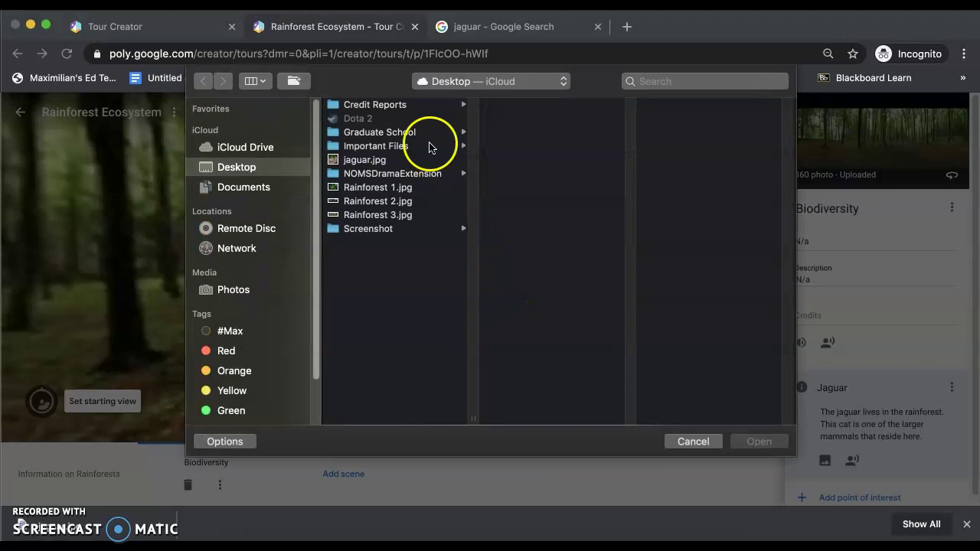
pyautogui.click(367, 161)
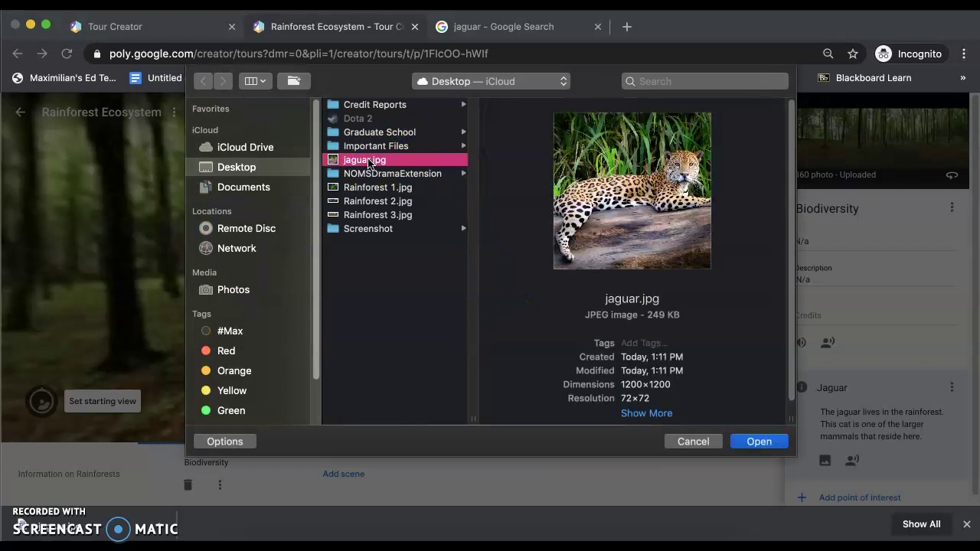
pyautogui.click(763, 443)
pyautogui.click(622, 417)
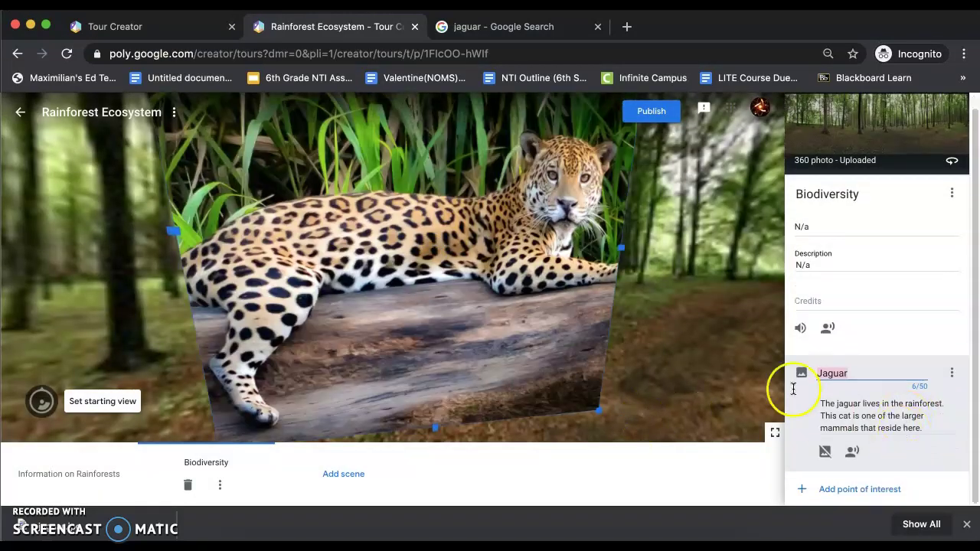
# Step: Shrink the jaguar image overlay to a small picture and place it among the trees near the middle of the scene
pyautogui.moveTo(515, 246); pyautogui.dragTo(539, 336)
pyautogui.moveTo(246, 127); pyautogui.dragTo(282, 168)
pyautogui.moveTo(238, 121); pyautogui.dragTo(257, 140)
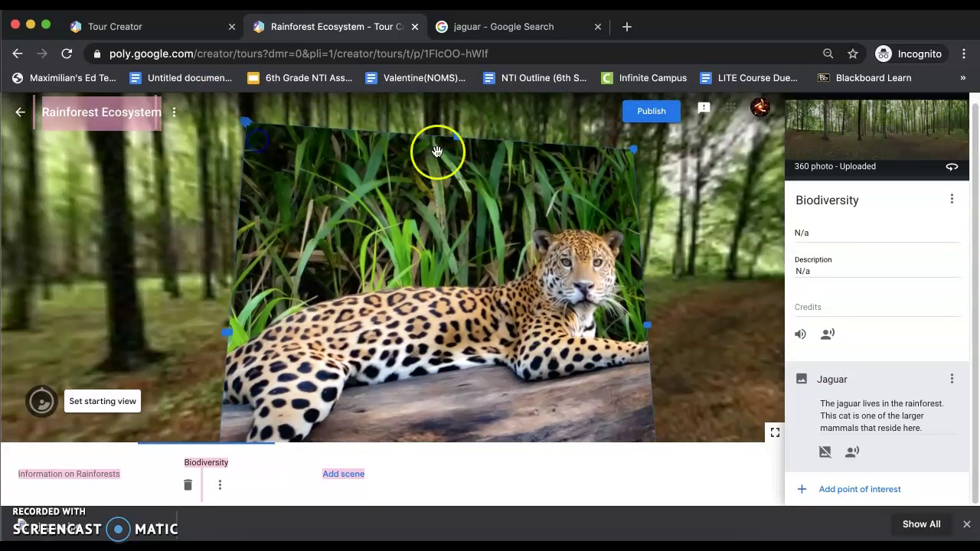
pyautogui.click(634, 153)
pyautogui.click(444, 331)
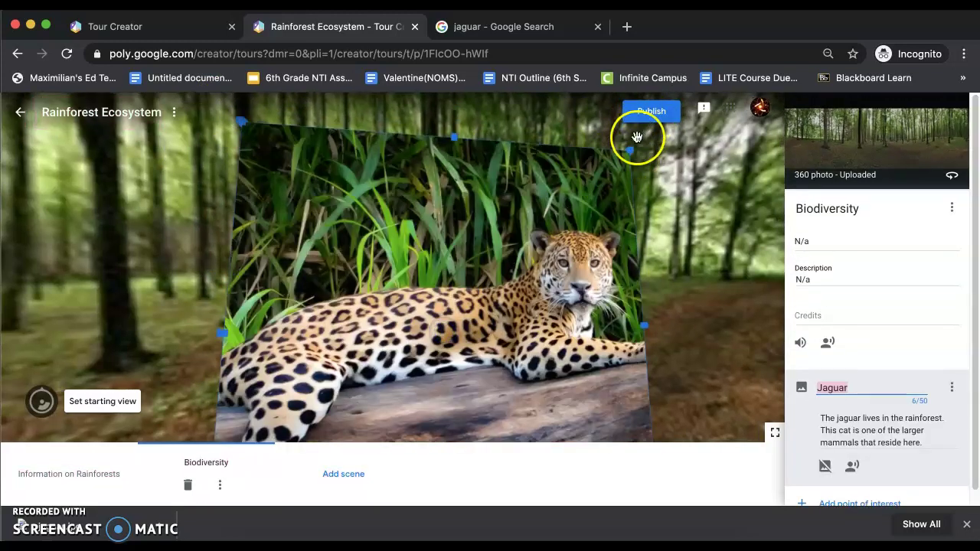
pyautogui.moveTo(628, 156); pyautogui.dragTo(645, 134)
pyautogui.moveTo(663, 314); pyautogui.dragTo(635, 353)
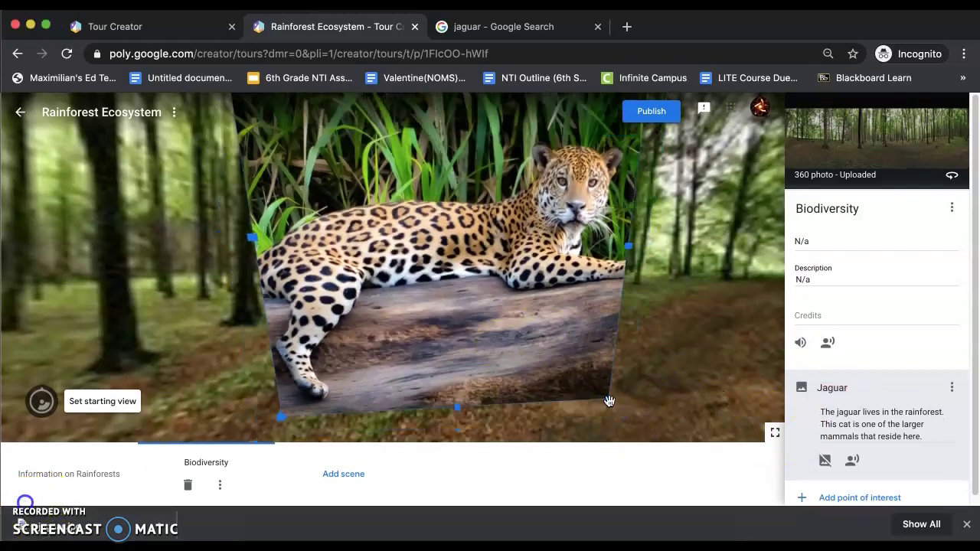
pyautogui.moveTo(533, 289); pyautogui.dragTo(392, 259)
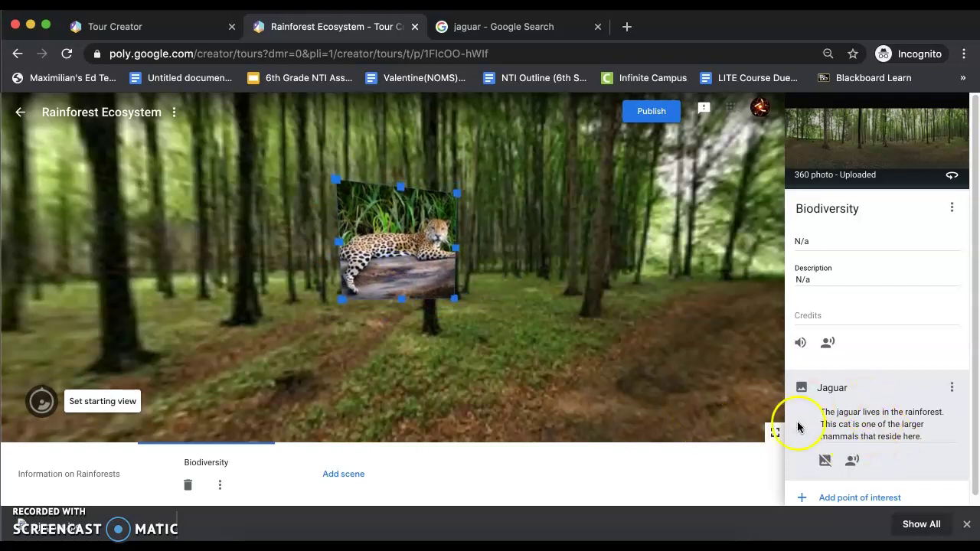
# Step: Deselect the jaguar overlay, look around the Biodiversity scene, and reopen the image from its marker
pyautogui.click(680, 470)
pyautogui.click(681, 330)
pyautogui.moveTo(680, 330)
pyautogui.mouseDown()
pyautogui.moveTo(687, 339)
pyautogui.moveTo(690, 324)
pyautogui.mouseUp()
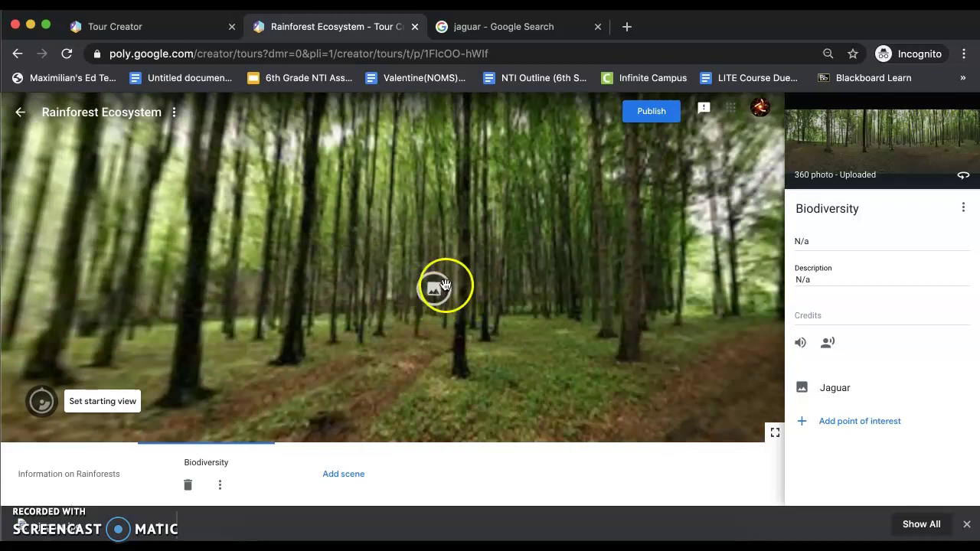
pyautogui.moveTo(470, 319); pyautogui.dragTo(455, 284)
pyautogui.click(433, 245)
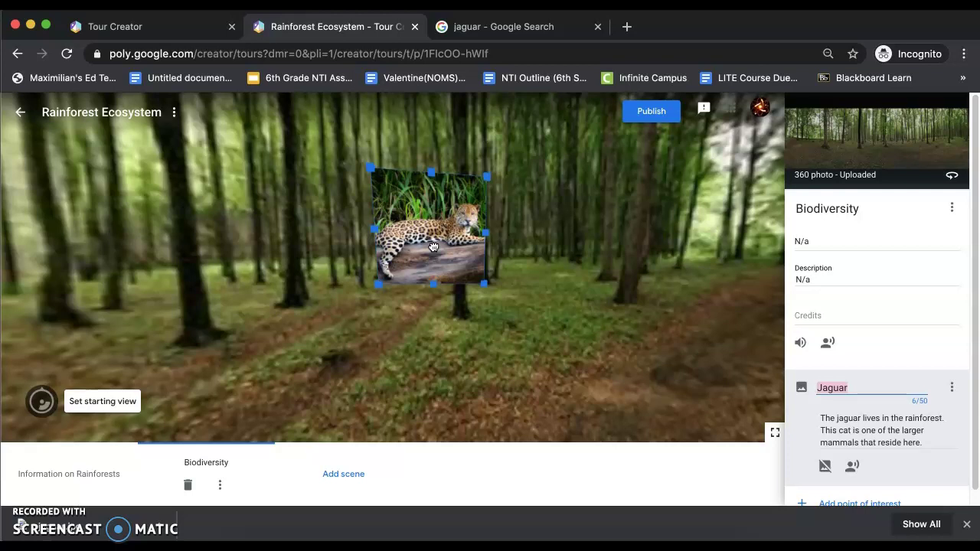
pyautogui.click(392, 376)
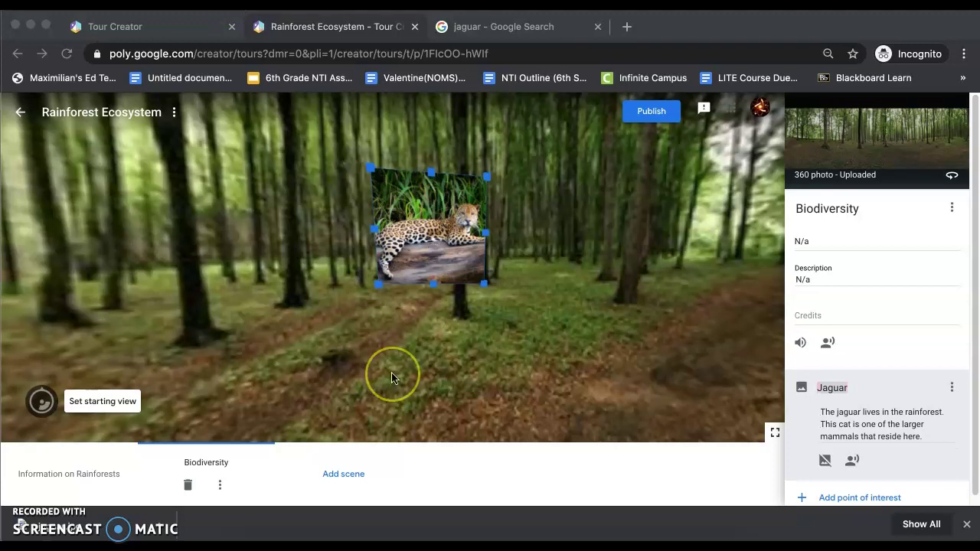